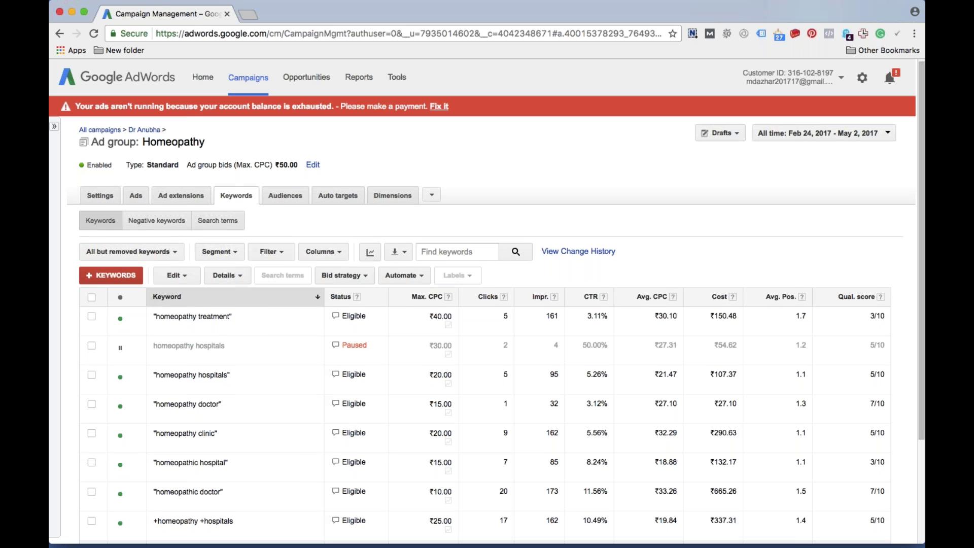
- Show the campaign navigation tree beside the keyword table and hide it again
{"action": "left_click", "coordinate": [55, 126]}
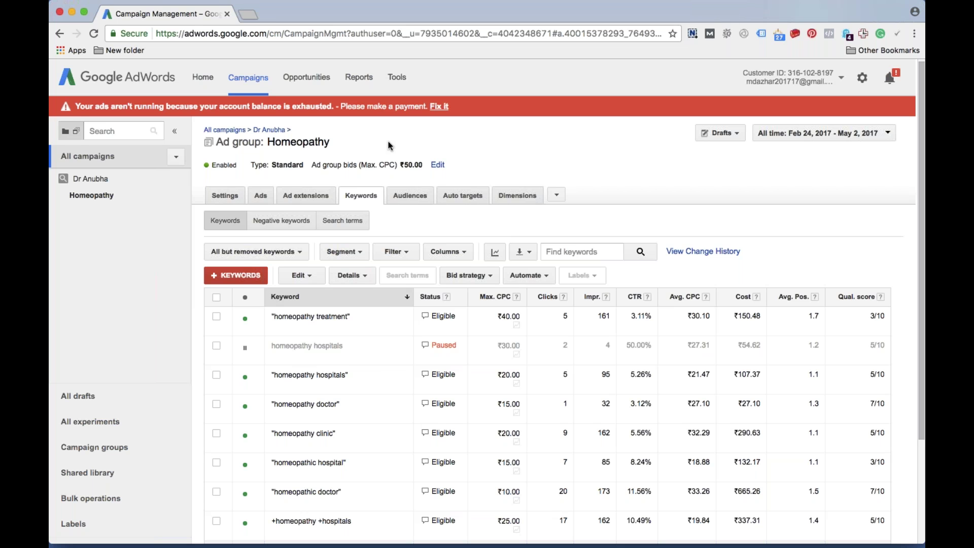
{"action": "left_click", "coordinate": [175, 131]}
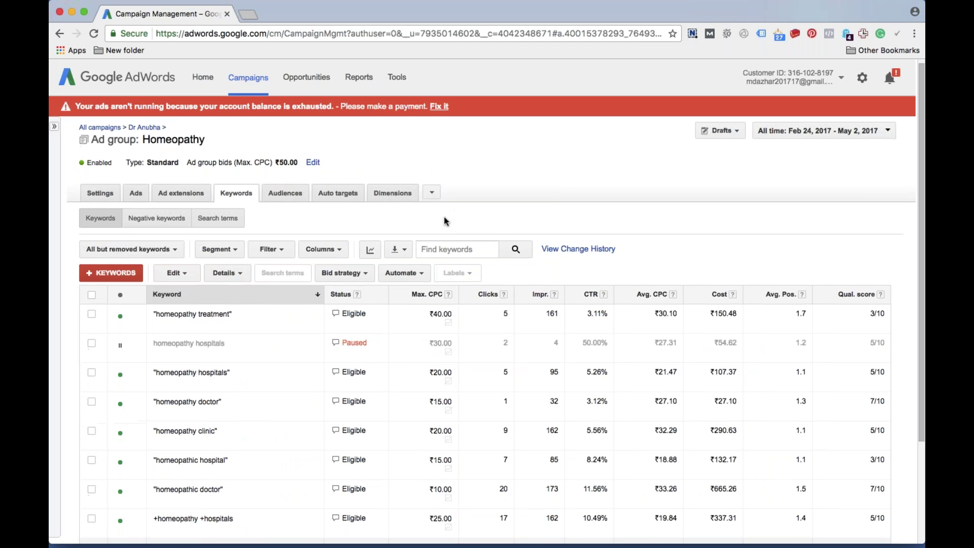
- Filter the keyword table to all enabled keywords, and restore the filter to all but removed keywords
{"action": "scroll", "coordinate": [444, 217], "scroll_direction": "down", "scroll_amount": 2}
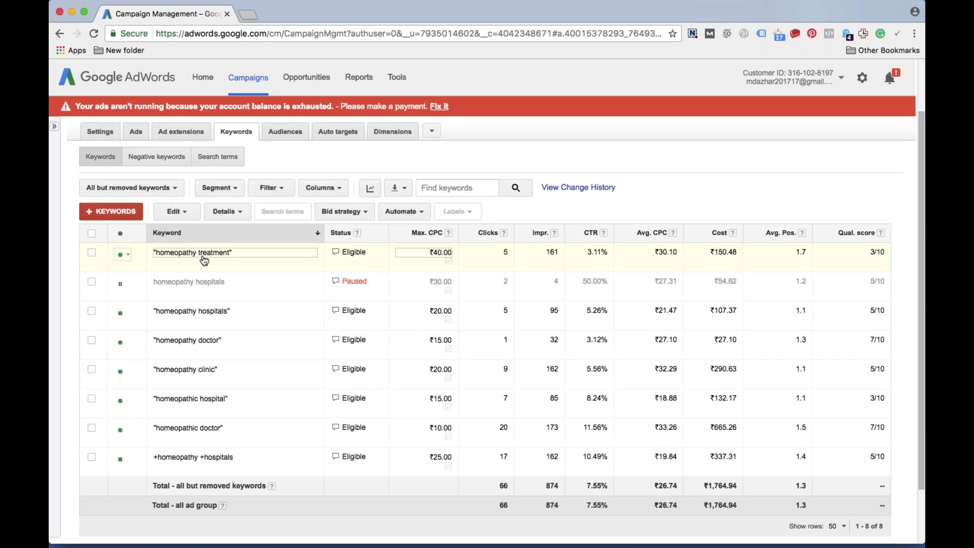
{"action": "scroll", "coordinate": [204, 260], "scroll_direction": "up", "scroll_amount": 1}
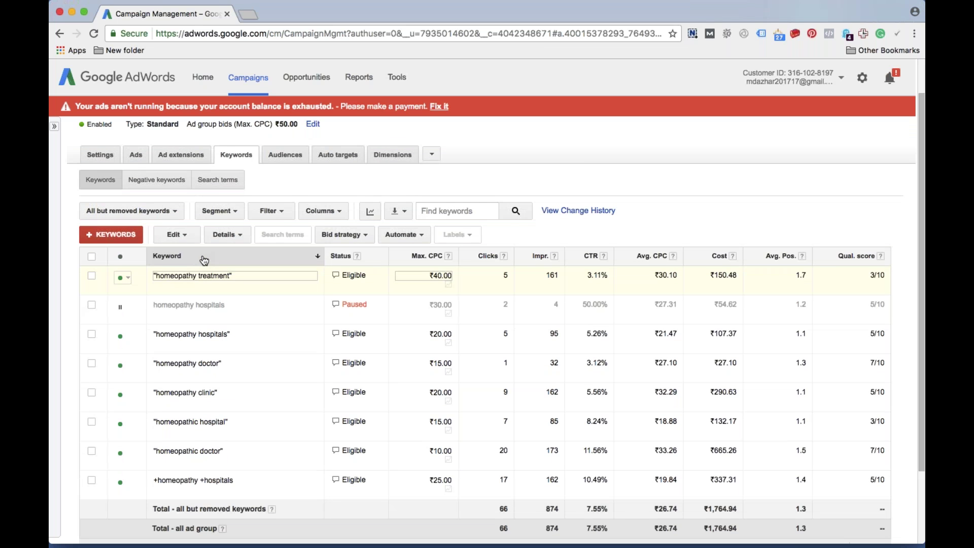
{"action": "left_click", "coordinate": [131, 211]}
{"action": "left_click", "coordinate": [112, 249]}
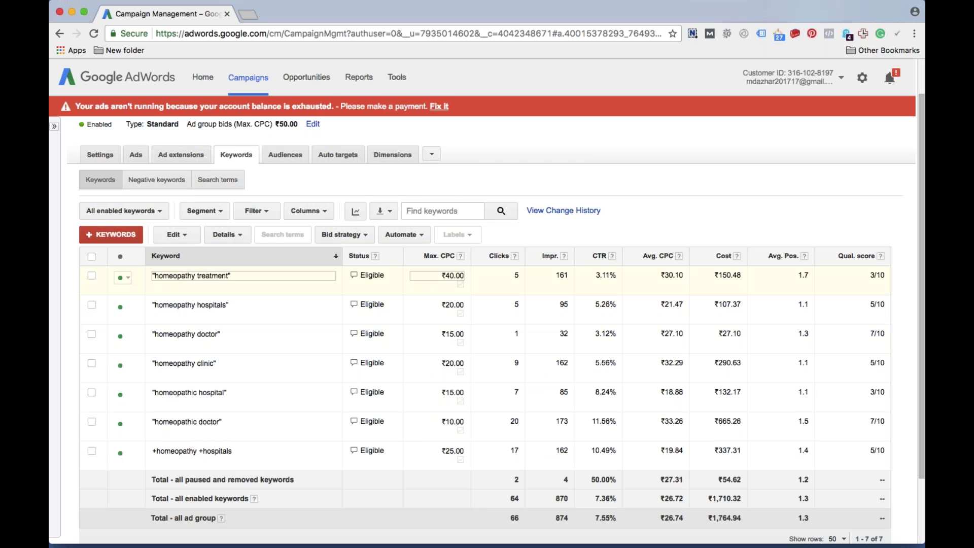
{"action": "left_click", "coordinate": [125, 210]}
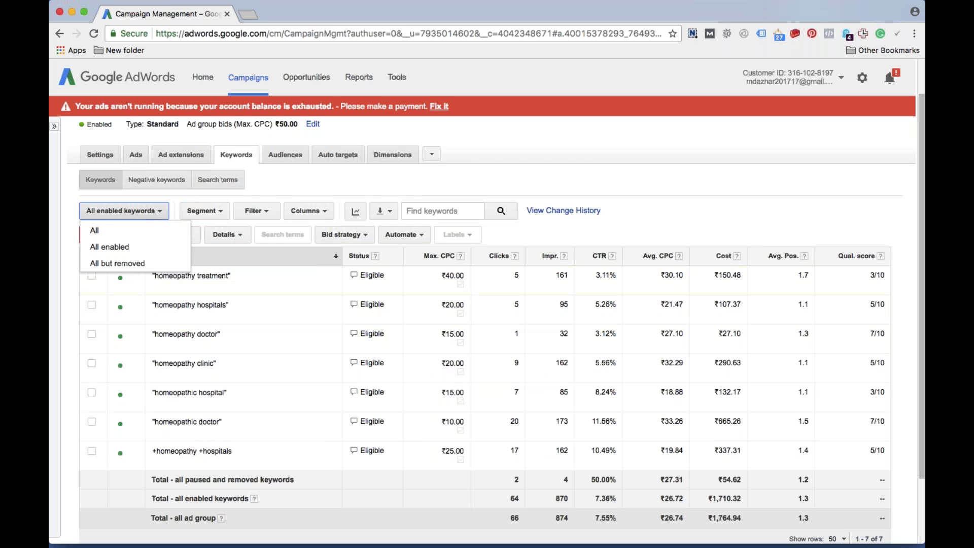
{"action": "left_click", "coordinate": [119, 263]}
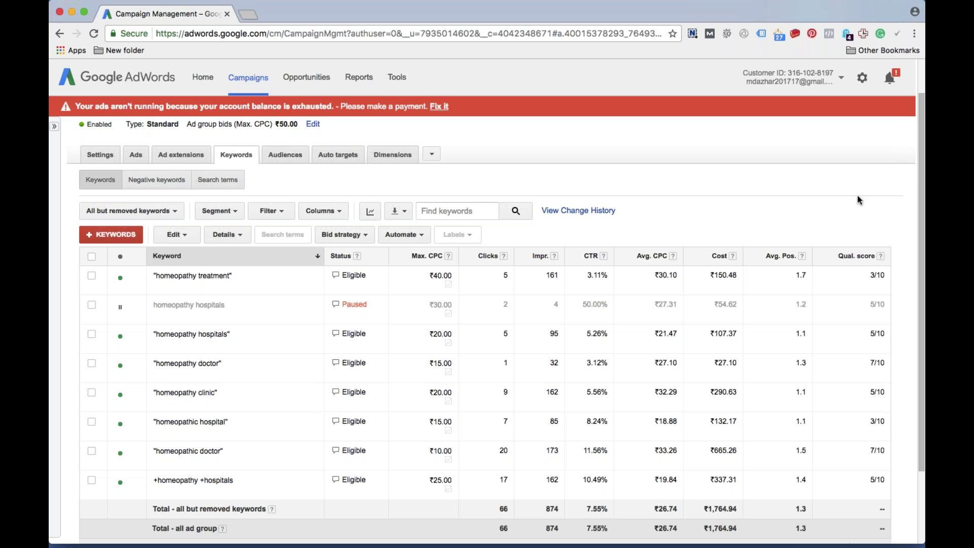
- Mark the Clicks, Impr., CTR, Avg. CPC, Cost, Avg. Pos. and Qual. score columns with freehand strokes, and clear the marks
{"action": "left_click_drag", "start_coordinate": [511, 214], "coordinate": [497, 241]}
{"action": "left_click_drag", "start_coordinate": [562, 215], "coordinate": [546, 242]}
{"action": "mouse_move", "coordinate": [616, 214]}
{"action": "left_mouse_down"}
{"action": "mouse_move", "coordinate": [599, 238]}
{"action": "mouse_move", "coordinate": [598, 309]}
{"action": "left_mouse_up"}
{"action": "left_click_drag", "start_coordinate": [599, 308], "coordinate": [607, 298]}
{"action": "mouse_move", "coordinate": [673, 218]}
{"action": "left_mouse_down"}
{"action": "mouse_move", "coordinate": [662, 236]}
{"action": "mouse_move", "coordinate": [710, 237]}
{"action": "left_mouse_up"}
{"action": "left_click_drag", "start_coordinate": [800, 225], "coordinate": [793, 236]}
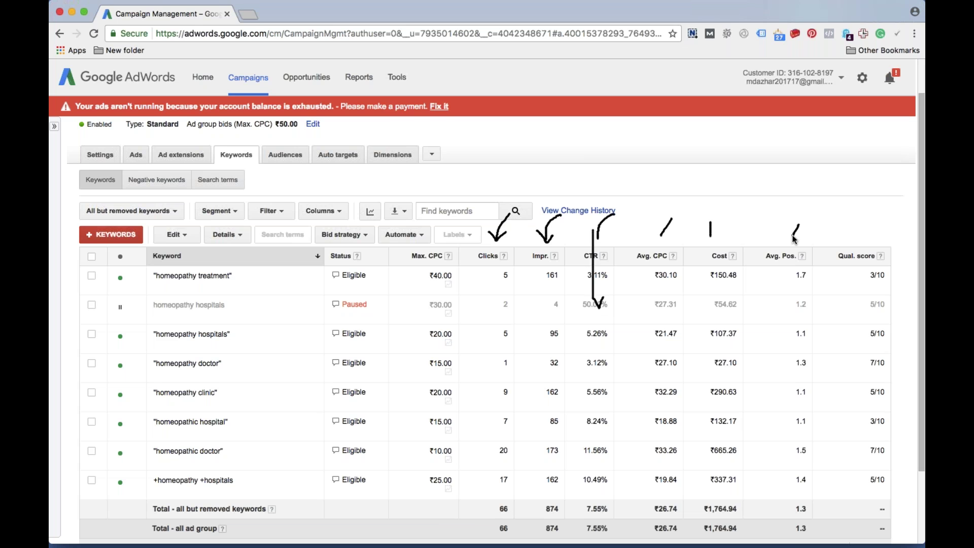
{"action": "left_click_drag", "start_coordinate": [874, 227], "coordinate": [862, 239]}
{"action": "key", "text": "Escape"}
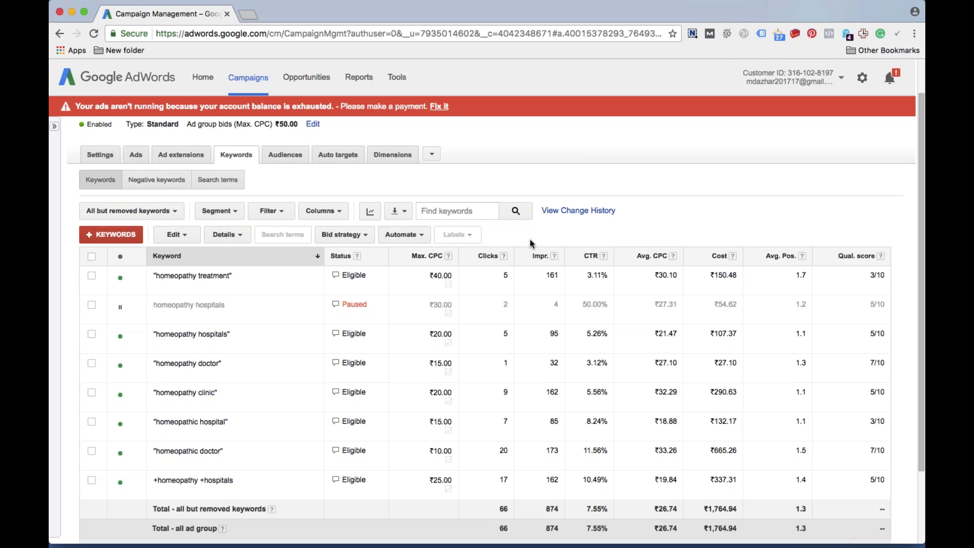
- In the keyword table's column settings, remove Qual. score from the selected columns and add it back from the Attributes metrics
{"action": "left_click", "coordinate": [339, 211]}
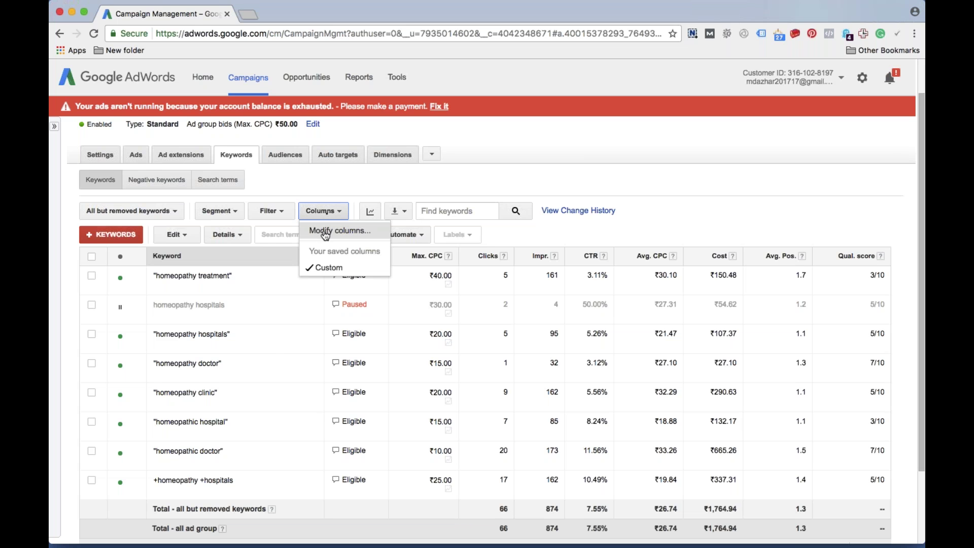
{"action": "left_click", "coordinate": [325, 229]}
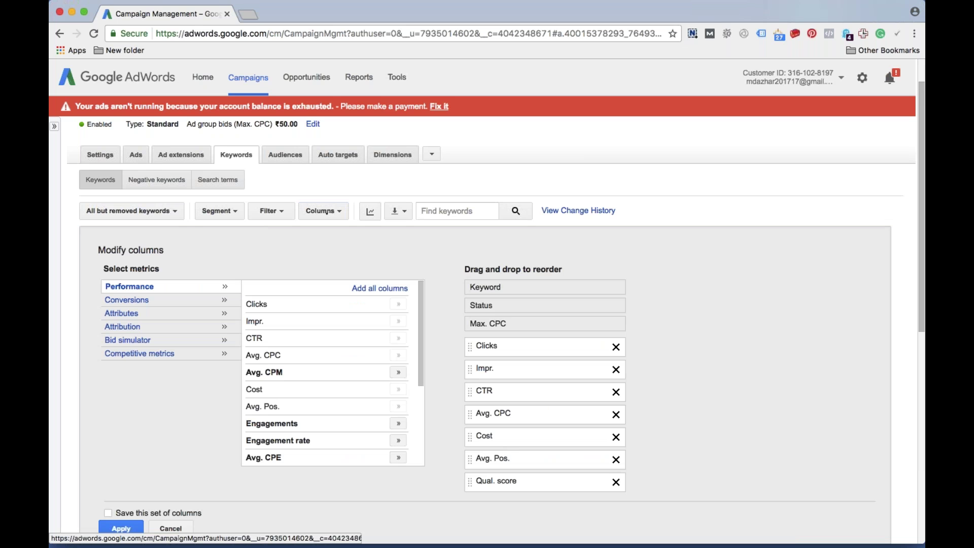
{"action": "left_click", "coordinate": [616, 482]}
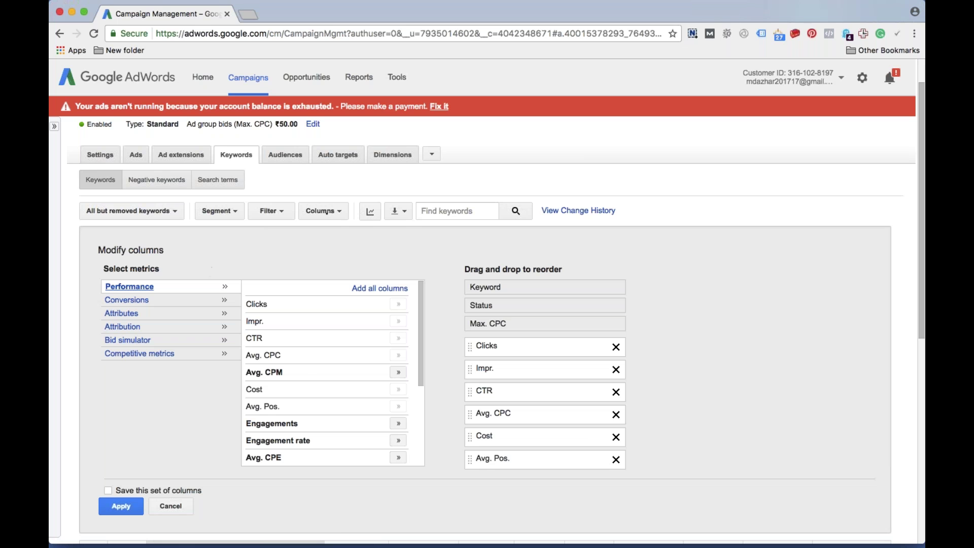
{"action": "left_click", "coordinate": [124, 313]}
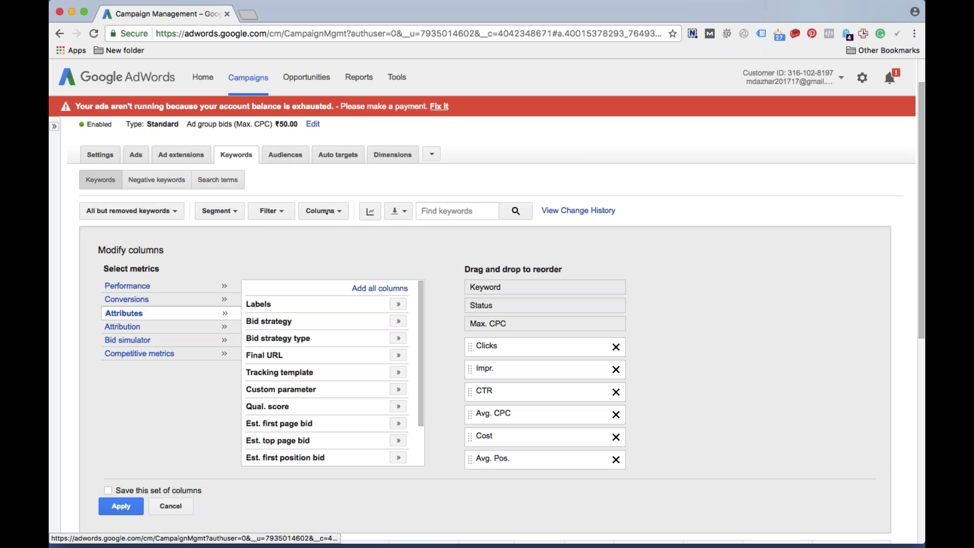
{"action": "scroll", "coordinate": [249, 399], "scroll_direction": "down", "scroll_amount": 1}
{"action": "left_click_drag", "start_coordinate": [246, 400], "coordinate": [292, 400]}
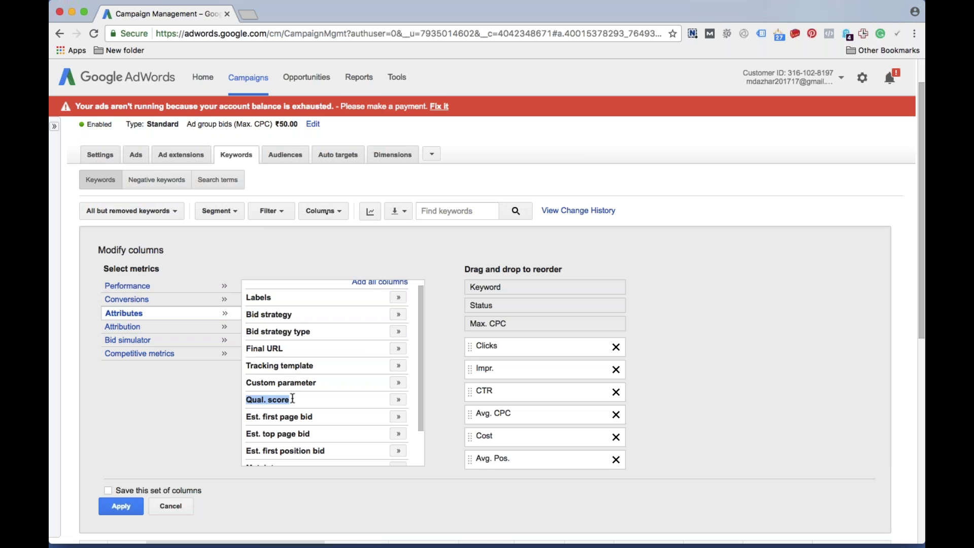
{"action": "left_click", "coordinate": [398, 400]}
- Reorder the selected columns to Qual. score, Clicks, Impr., CTR, Avg. Pos., Avg. CPC, Cost, and add the Conversions metric at the end
{"action": "left_click_drag", "start_coordinate": [508, 481], "coordinate": [505, 338]}
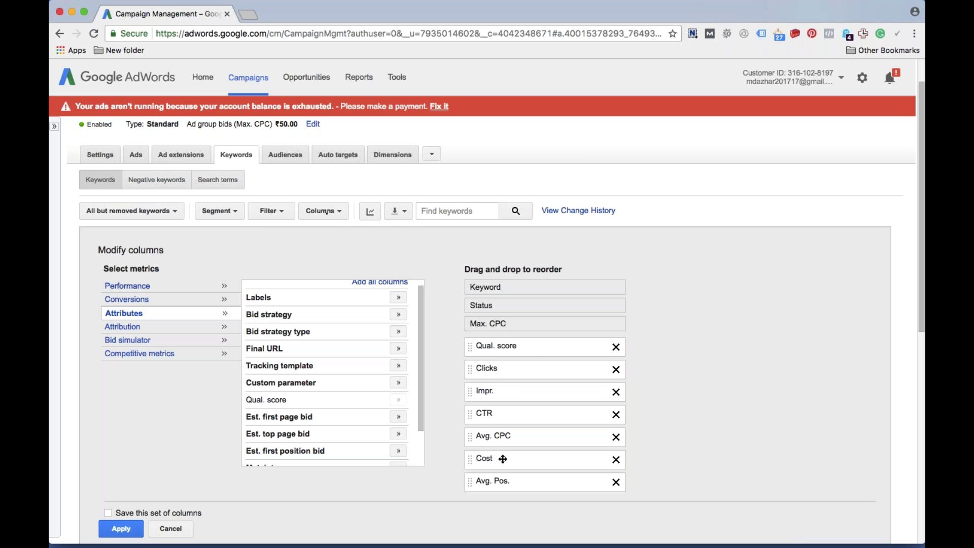
{"action": "left_click_drag", "start_coordinate": [502, 459], "coordinate": [501, 483]}
{"action": "left_click_drag", "start_coordinate": [500, 458], "coordinate": [495, 436]}
{"action": "left_click", "coordinate": [129, 300]}
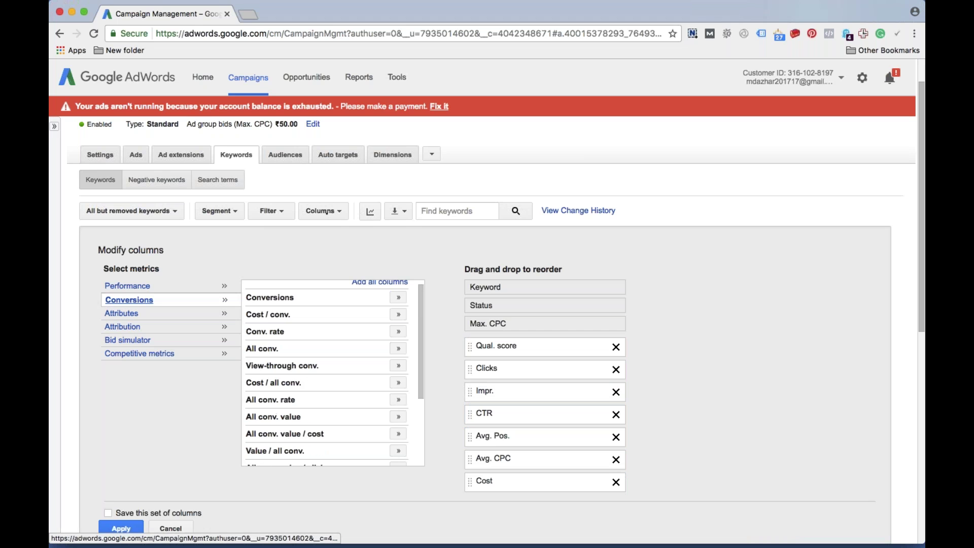
{"action": "left_click", "coordinate": [398, 297]}
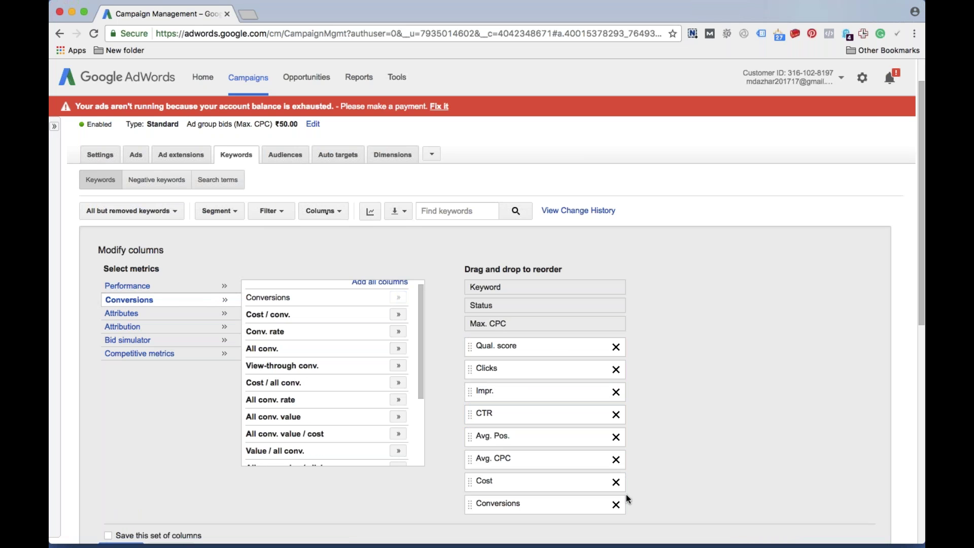
- Save this set of columns under the name "KPI Metrics" and apply it to the keyword table
{"action": "scroll", "coordinate": [506, 500], "scroll_direction": "down", "scroll_amount": 1}
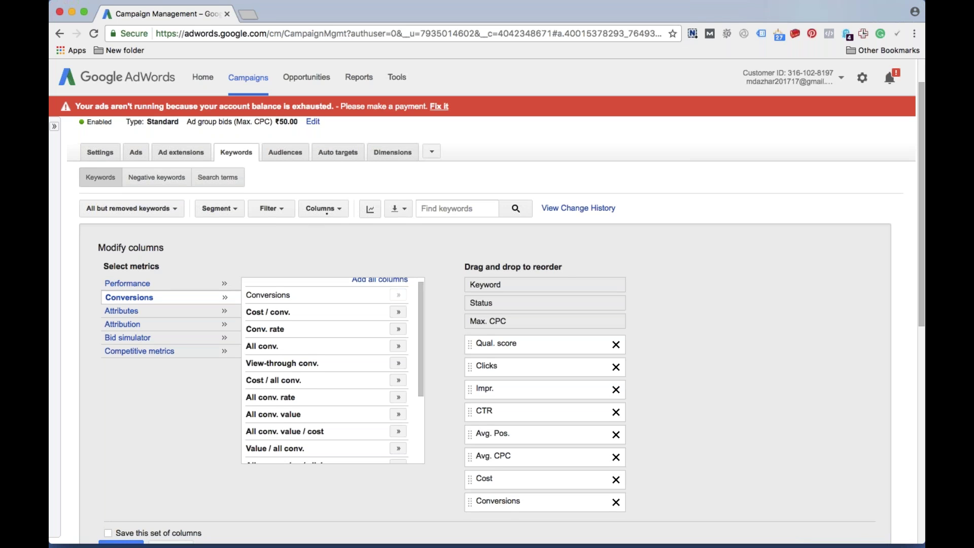
{"action": "scroll", "coordinate": [327, 214], "scroll_direction": "down", "scroll_amount": 1}
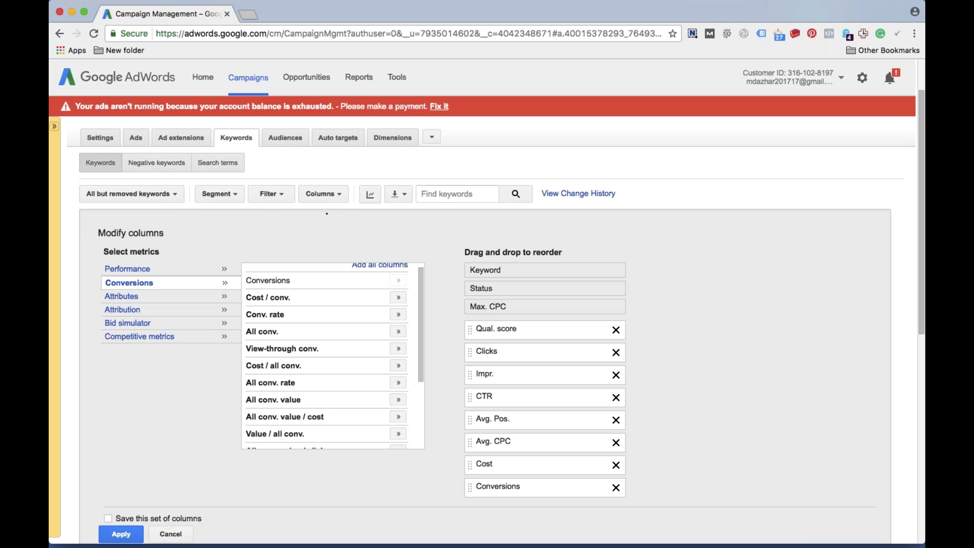
{"action": "scroll", "coordinate": [327, 213], "scroll_direction": "down", "scroll_amount": 1}
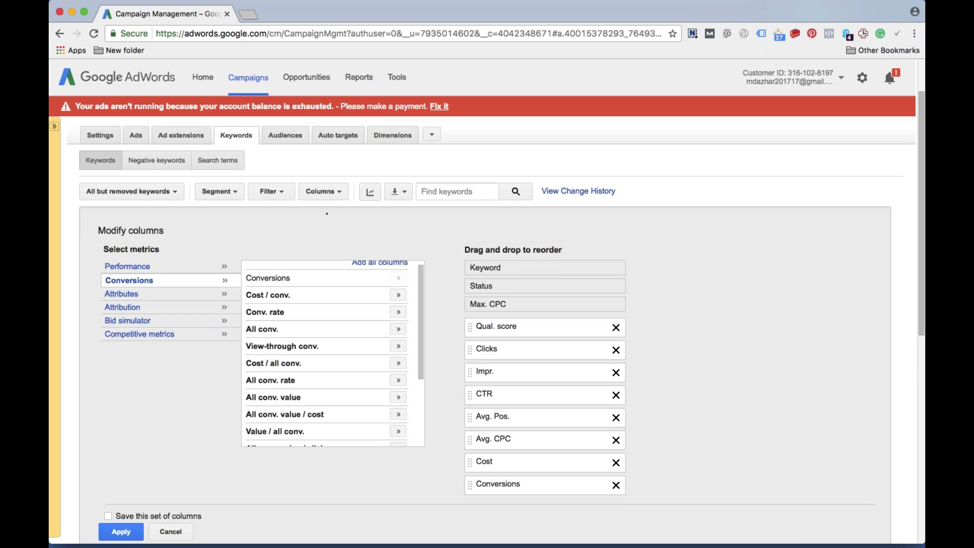
{"action": "scroll", "coordinate": [326, 213], "scroll_direction": "down", "scroll_amount": 3}
{"action": "left_click", "coordinate": [108, 449]}
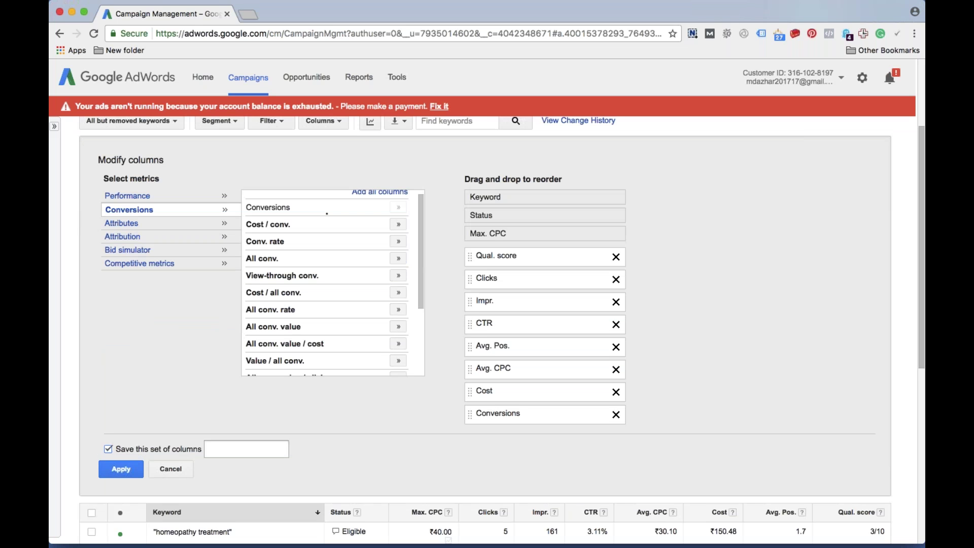
{"action": "type", "text": "KPI Metrics"}
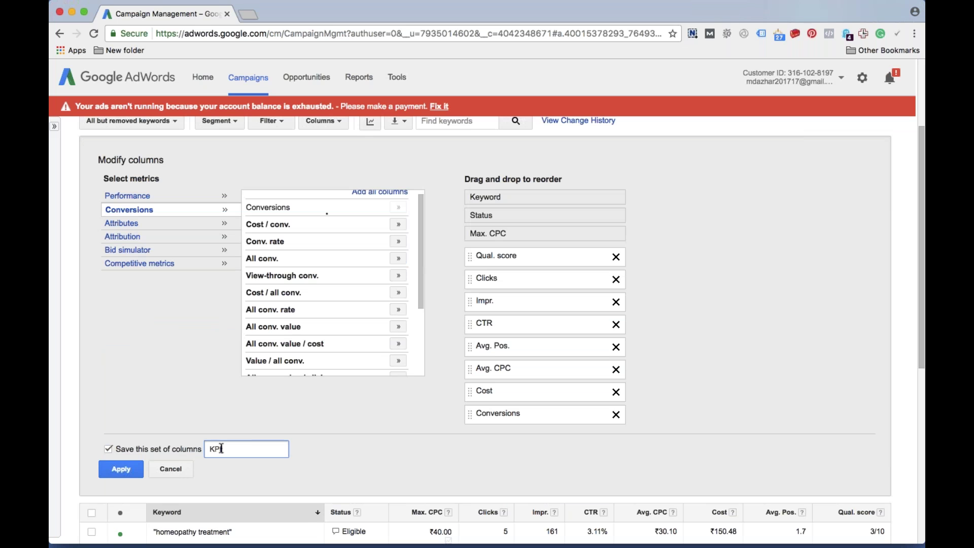
{"action": "left_click", "coordinate": [109, 468]}
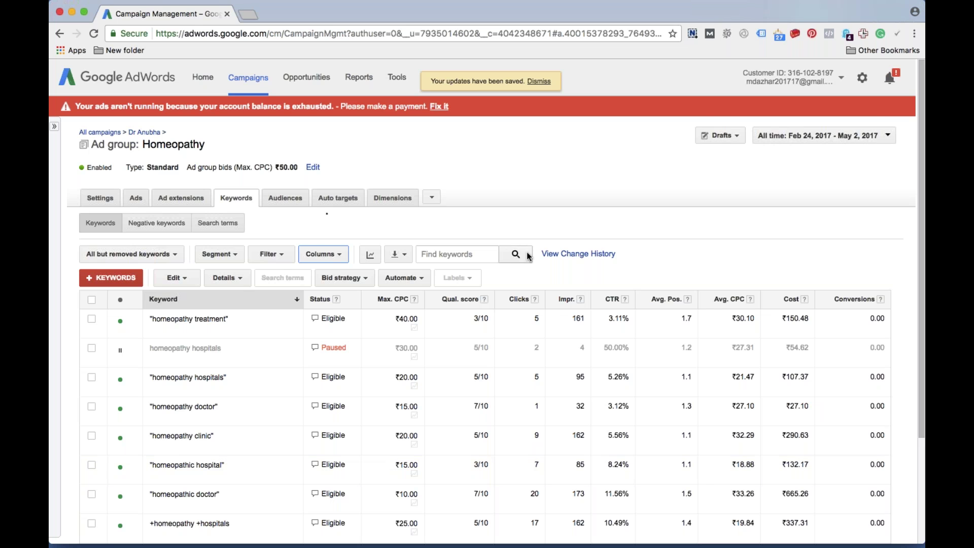
- Sort the keyword table by impressions in descending order
{"action": "scroll", "coordinate": [527, 256], "scroll_direction": "down", "scroll_amount": 1}
{"action": "scroll", "coordinate": [527, 256], "scroll_direction": "down", "scroll_amount": 2}
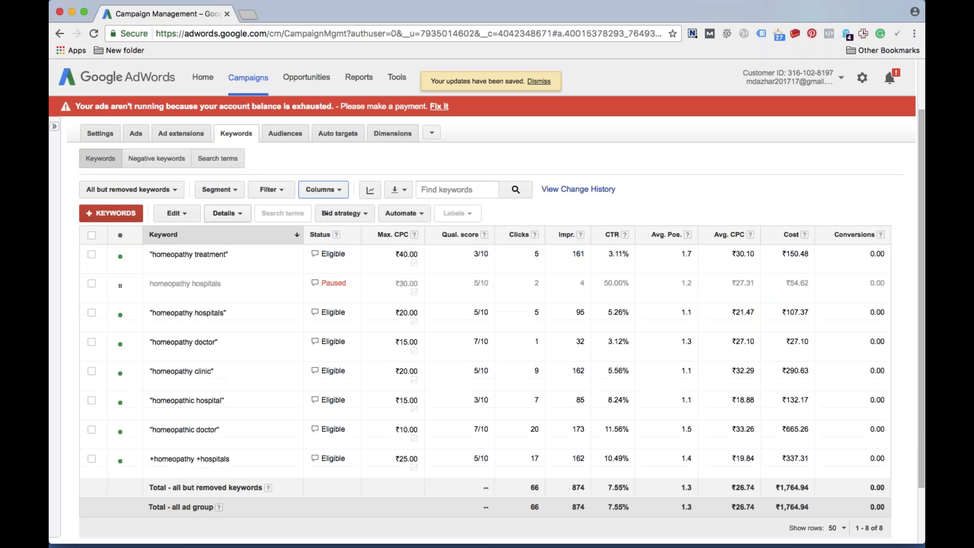
{"action": "left_click", "coordinate": [189, 254]}
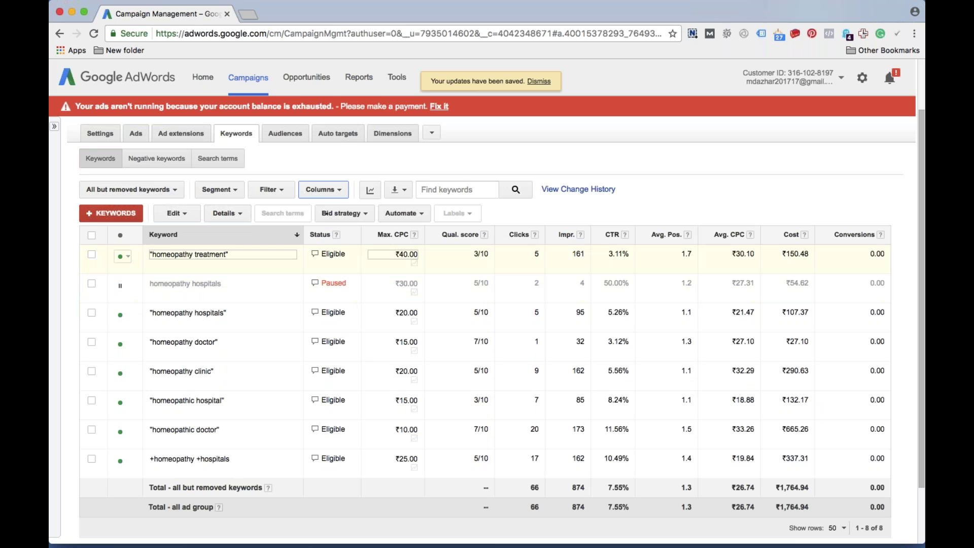
{"action": "left_click", "coordinate": [555, 251]}
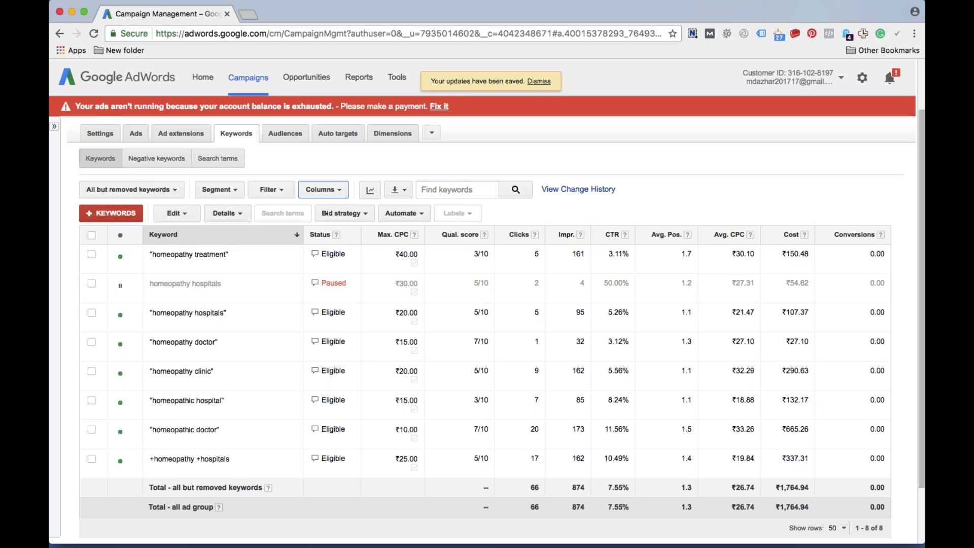
{"action": "left_click", "coordinate": [564, 238]}
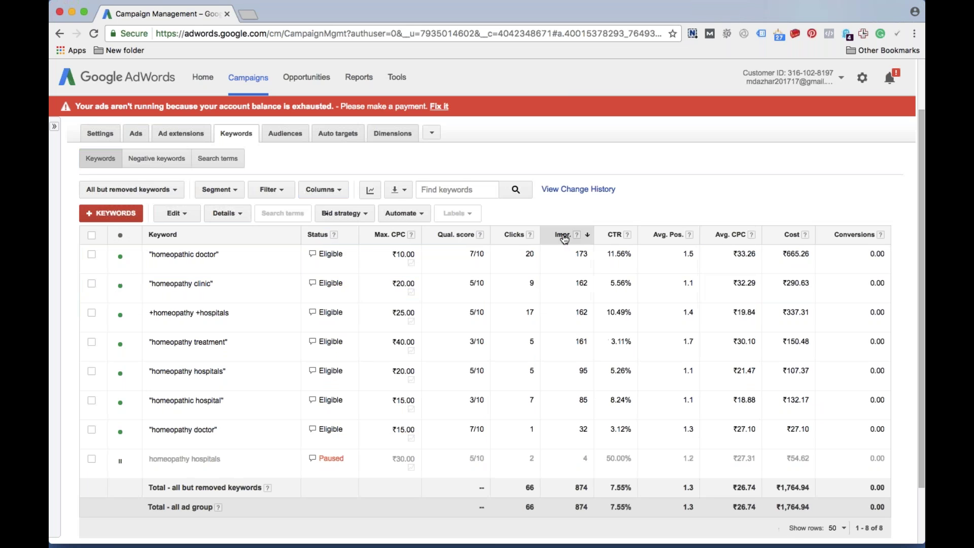
- Highlight the impressions value of the "homeopathic doctor" keyword for inspection, and clear the highlight
{"action": "left_click", "coordinate": [253, 247]}
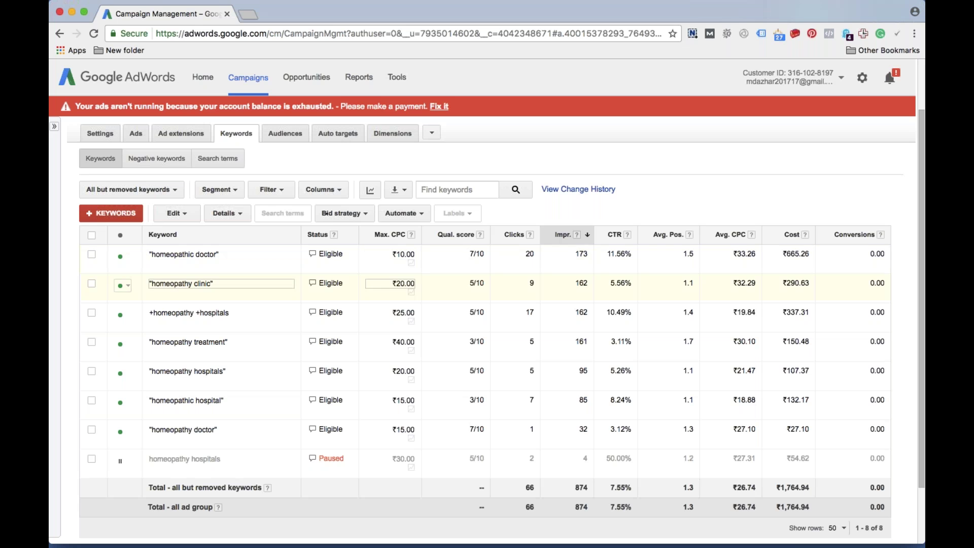
{"action": "double_click", "coordinate": [588, 255]}
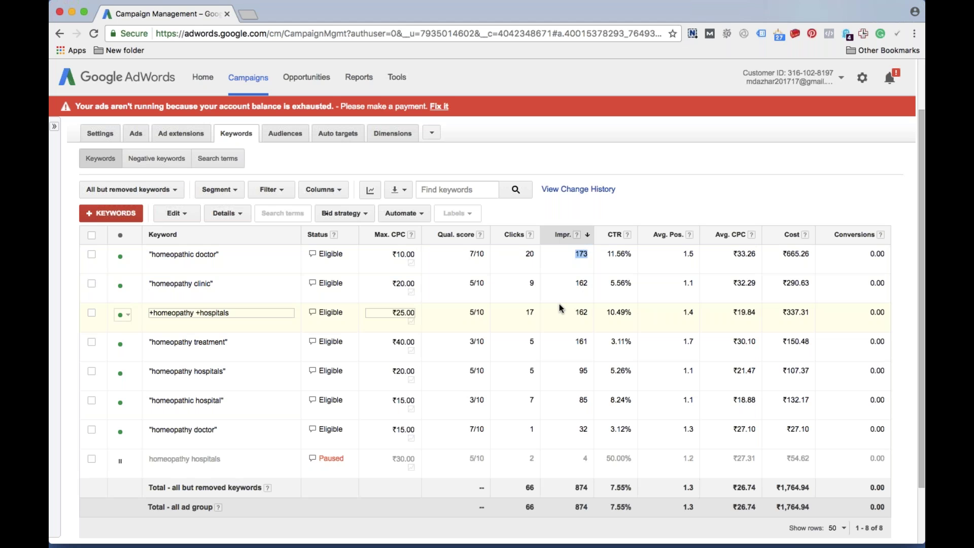
{"action": "left_click", "coordinate": [622, 207]}
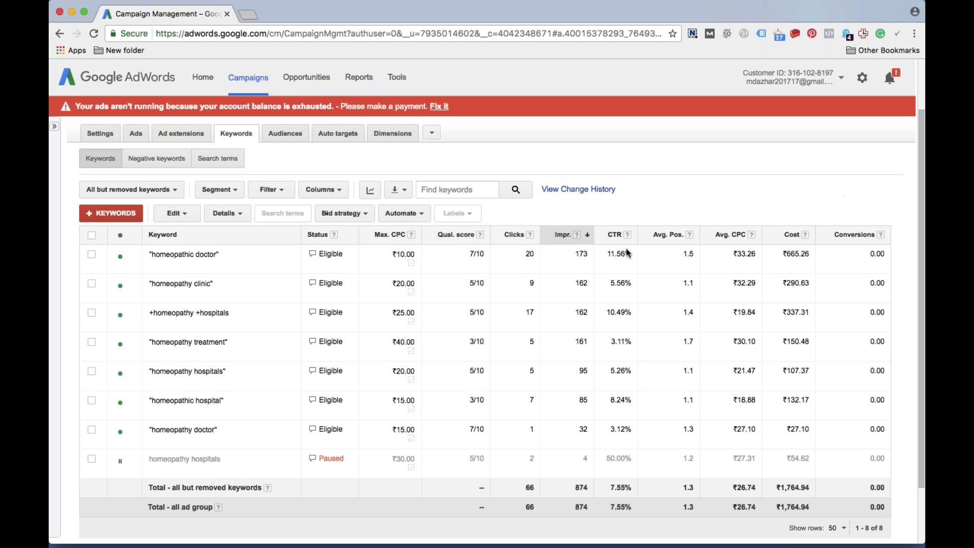
- Circle the CTR values of the "homeopathic doctor", +homeopathy +hospitals and "homeopathic hospital" keywords
{"action": "mouse_move", "coordinate": [601, 249]}
{"action": "left_mouse_down"}
{"action": "mouse_move", "coordinate": [626, 263]}
{"action": "mouse_move", "coordinate": [623, 245]}
{"action": "left_mouse_up"}
{"action": "mouse_move", "coordinate": [612, 300]}
{"action": "left_mouse_down"}
{"action": "mouse_move", "coordinate": [603, 325]}
{"action": "mouse_move", "coordinate": [638, 321]}
{"action": "mouse_move", "coordinate": [626, 302]}
{"action": "mouse_move", "coordinate": [611, 305]}
{"action": "left_mouse_up"}
{"action": "mouse_move", "coordinate": [612, 387]}
{"action": "left_mouse_down"}
{"action": "mouse_move", "coordinate": [605, 408]}
{"action": "mouse_move", "coordinate": [632, 412]}
{"action": "left_mouse_up"}
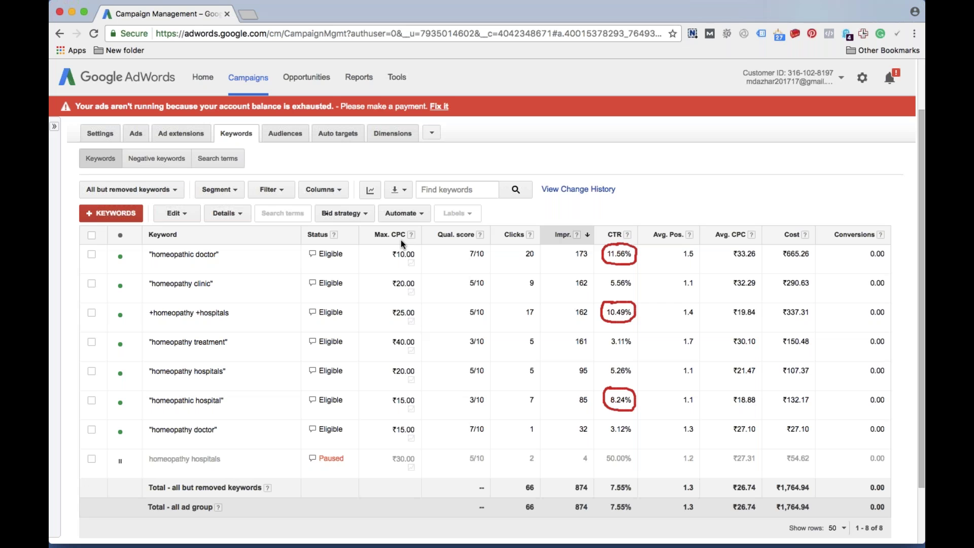
- Circle the Max. CPC and Avg. CPC of "homeopathic doctor", outline the Max. CPC values with an arrow to a handwritten 40, and clear all marks
{"action": "mouse_move", "coordinate": [401, 241]}
{"action": "left_mouse_down"}
{"action": "mouse_move", "coordinate": [386, 255]}
{"action": "mouse_move", "coordinate": [410, 265]}
{"action": "mouse_move", "coordinate": [415, 247]}
{"action": "mouse_move", "coordinate": [403, 240]}
{"action": "left_mouse_up"}
{"action": "mouse_move", "coordinate": [743, 262]}
{"action": "left_mouse_down"}
{"action": "mouse_move", "coordinate": [761, 247]}
{"action": "mouse_move", "coordinate": [736, 246]}
{"action": "left_mouse_up"}
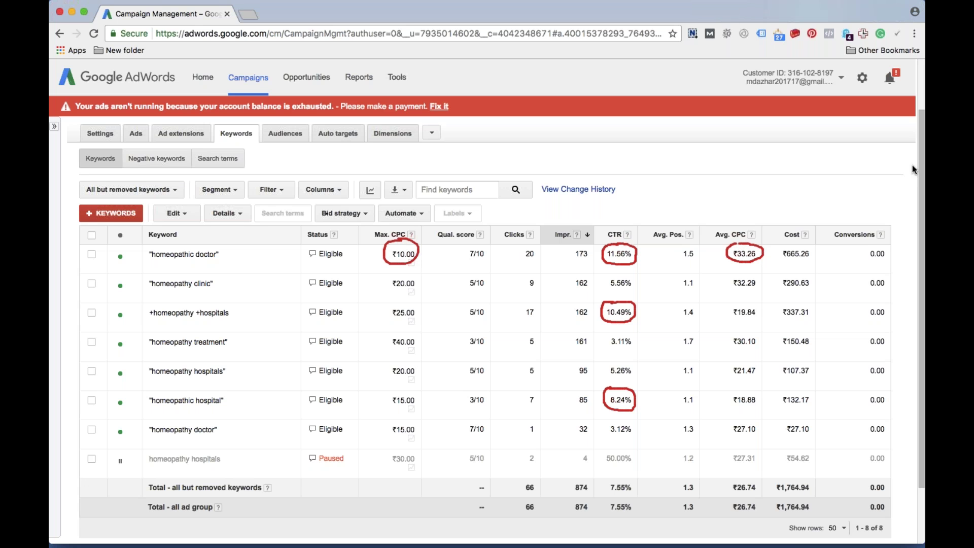
{"action": "mouse_move", "coordinate": [395, 250]}
{"action": "left_mouse_down"}
{"action": "mouse_move", "coordinate": [383, 412]}
{"action": "mouse_move", "coordinate": [429, 251]}
{"action": "mouse_move", "coordinate": [401, 254]}
{"action": "mouse_move", "coordinate": [411, 272]}
{"action": "mouse_move", "coordinate": [520, 206]}
{"action": "left_mouse_up"}
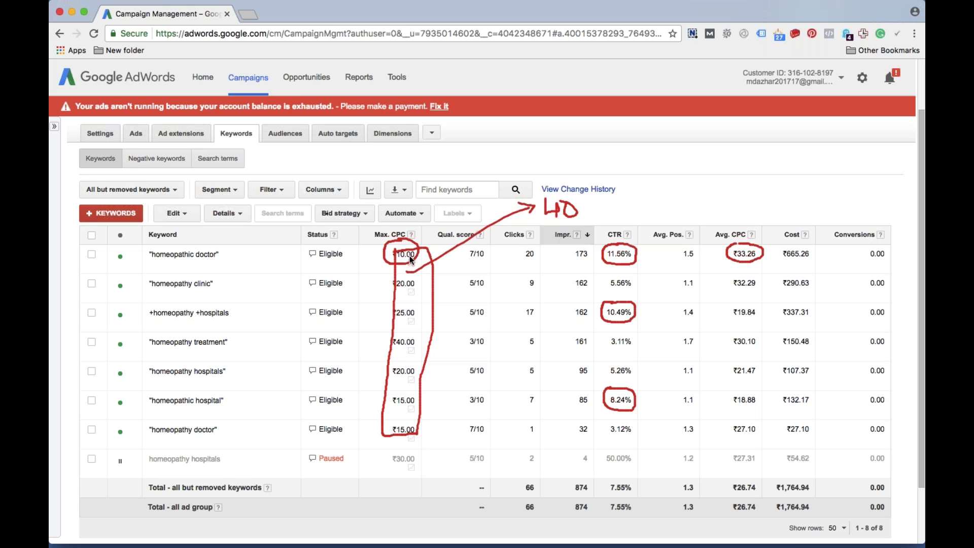
{"action": "key", "text": "Escape"}
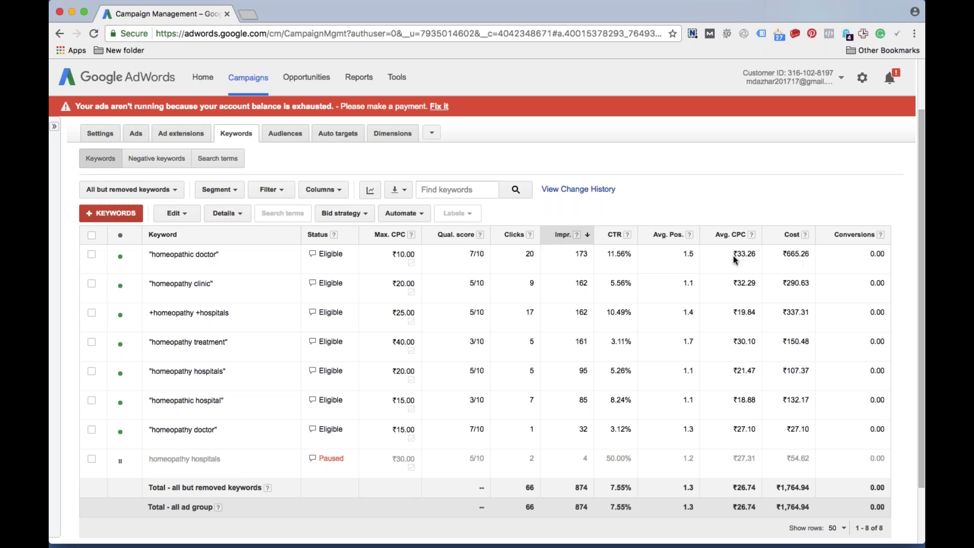
- Highlight the Avg. CPC of "homeopathic doctor", and underline, outline and cross out the quality scores from "homeopathy clinic" to "homeopathic hospital"
{"action": "left_click_drag", "start_coordinate": [737, 255], "coordinate": [757, 254]}
{"action": "left_click_drag", "start_coordinate": [469, 376], "coordinate": [486, 374]}
{"action": "left_click_drag", "start_coordinate": [469, 406], "coordinate": [485, 405]}
{"action": "left_click", "coordinate": [460, 276]}
{"action": "mouse_move", "coordinate": [459, 348]}
{"action": "left_mouse_down"}
{"action": "mouse_move", "coordinate": [457, 410]}
{"action": "mouse_move", "coordinate": [476, 414]}
{"action": "left_mouse_up"}
{"action": "mouse_move", "coordinate": [489, 306]}
{"action": "left_mouse_down"}
{"action": "mouse_move", "coordinate": [477, 271]}
{"action": "mouse_move", "coordinate": [460, 286]}
{"action": "left_mouse_up"}
{"action": "left_click", "coordinate": [456, 307]}
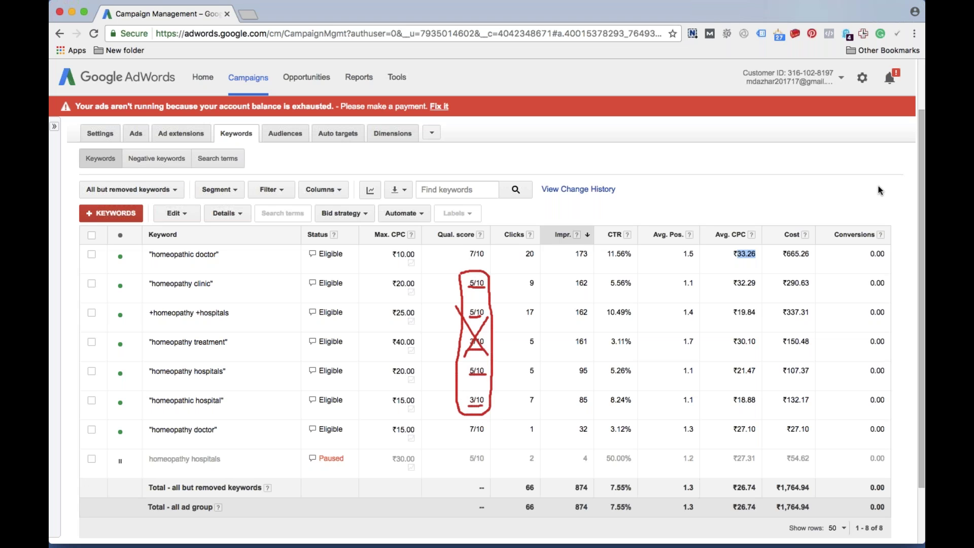
- Clear the marks on the quality scores and outline the Avg. Pos. values of all the keywords
{"action": "key", "text": "Escape"}
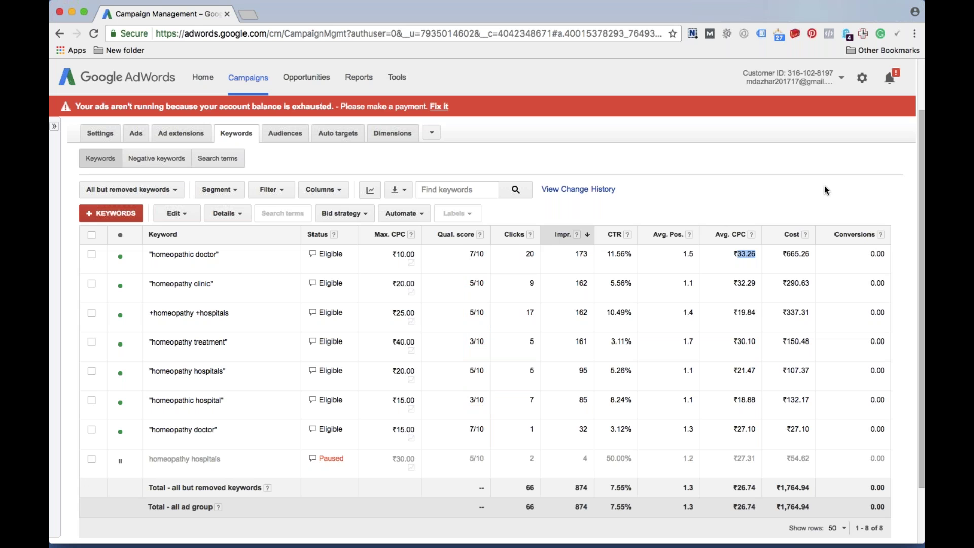
{"action": "mouse_move", "coordinate": [670, 285]}
{"action": "left_mouse_down"}
{"action": "mouse_move", "coordinate": [662, 414]}
{"action": "mouse_move", "coordinate": [680, 484]}
{"action": "left_mouse_up"}
{"action": "left_click_drag", "start_coordinate": [709, 447], "coordinate": [709, 364]}
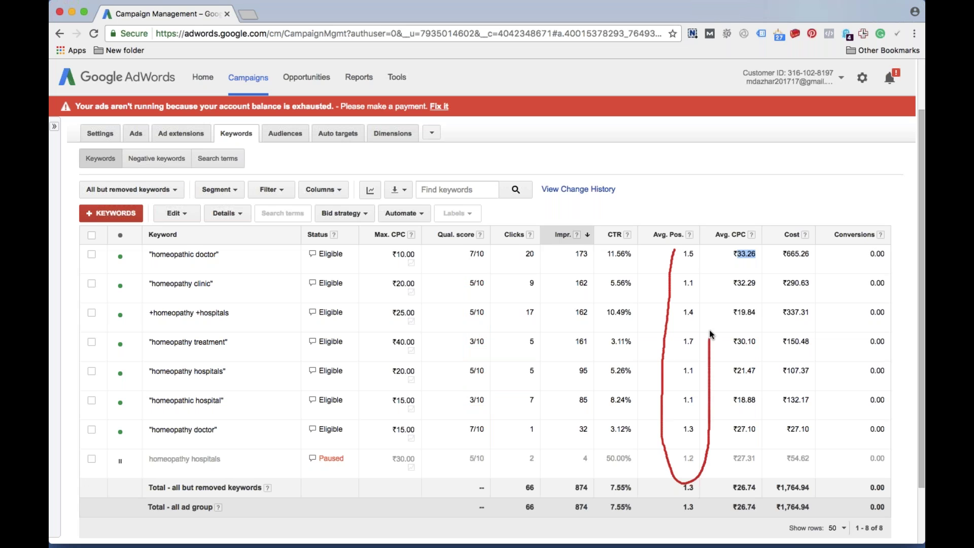
{"action": "mouse_move", "coordinate": [716, 269]}
{"action": "left_mouse_down"}
{"action": "mouse_move", "coordinate": [679, 211]}
{"action": "mouse_move", "coordinate": [690, 193]}
{"action": "left_mouse_up"}
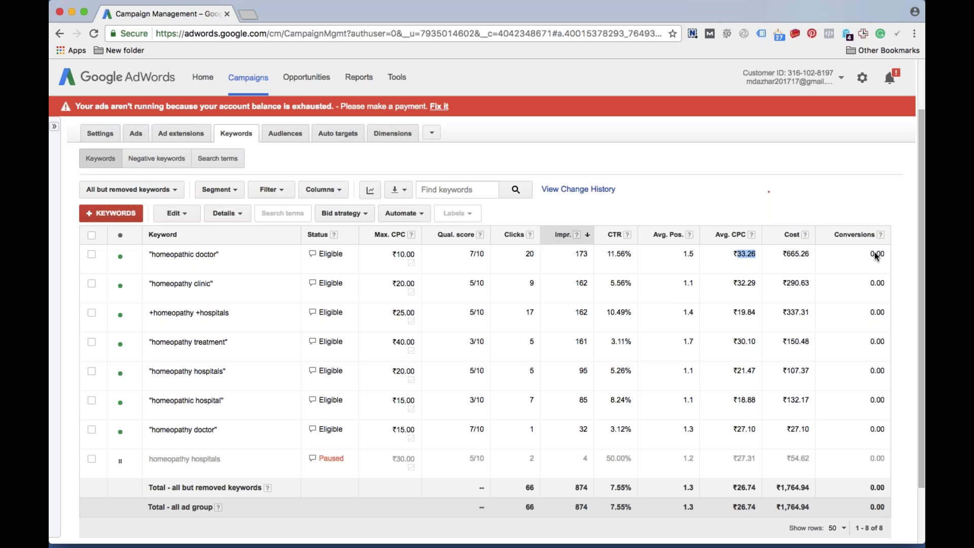
- Mark the Conversions column, and circle the total clicks and total conversions in the all-but-removed keywords row
{"action": "left_click", "coordinate": [795, 176]}
{"action": "left_click_drag", "start_coordinate": [854, 212], "coordinate": [873, 206]}
{"action": "mouse_move", "coordinate": [866, 246]}
{"action": "left_mouse_down"}
{"action": "mouse_move", "coordinate": [849, 447]}
{"action": "mouse_move", "coordinate": [893, 331]}
{"action": "left_mouse_up"}
{"action": "mouse_move", "coordinate": [536, 475]}
{"action": "left_mouse_down"}
{"action": "mouse_move", "coordinate": [523, 493]}
{"action": "mouse_move", "coordinate": [533, 477]}
{"action": "left_mouse_up"}
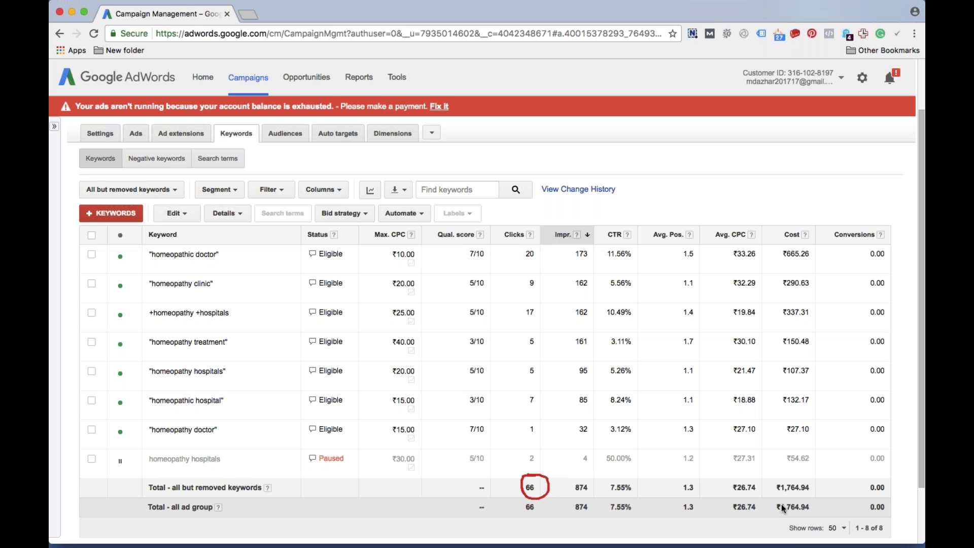
{"action": "left_click_drag", "start_coordinate": [889, 487], "coordinate": [883, 473]}
- Switch to the TextEdit notes and highlight Search Terms in the list of metrics to analyse
{"action": "mouse_move", "coordinate": [541, 545]}
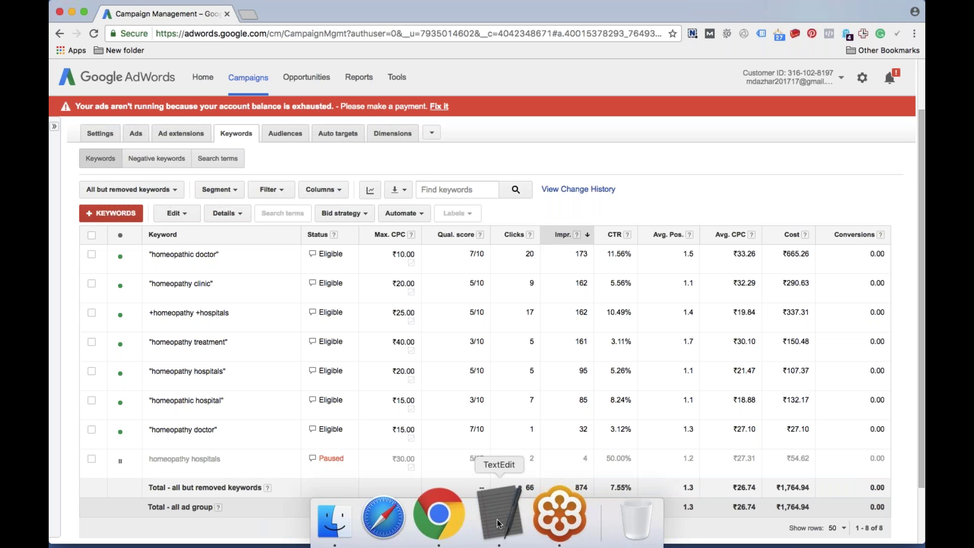
{"action": "left_click", "coordinate": [479, 515]}
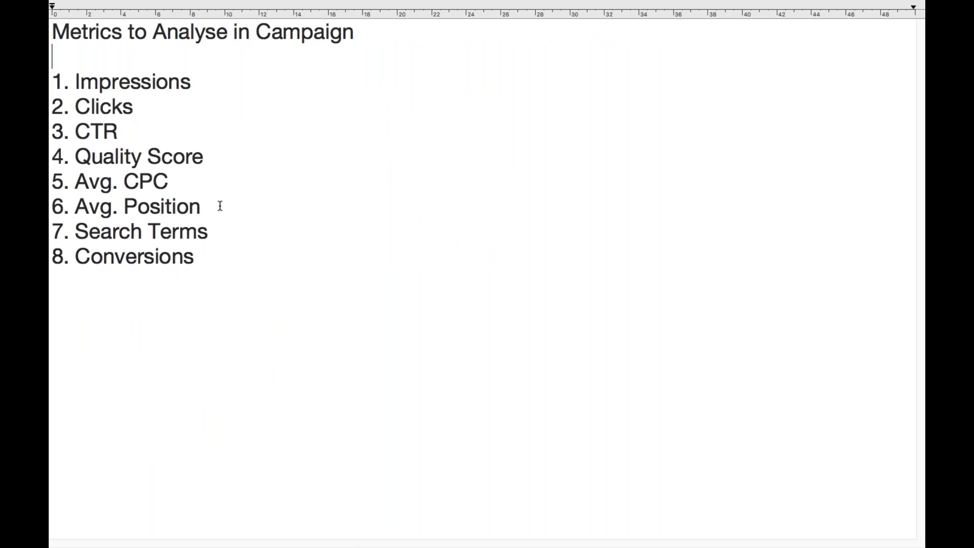
{"action": "left_click_drag", "start_coordinate": [221, 231], "coordinate": [88, 230]}
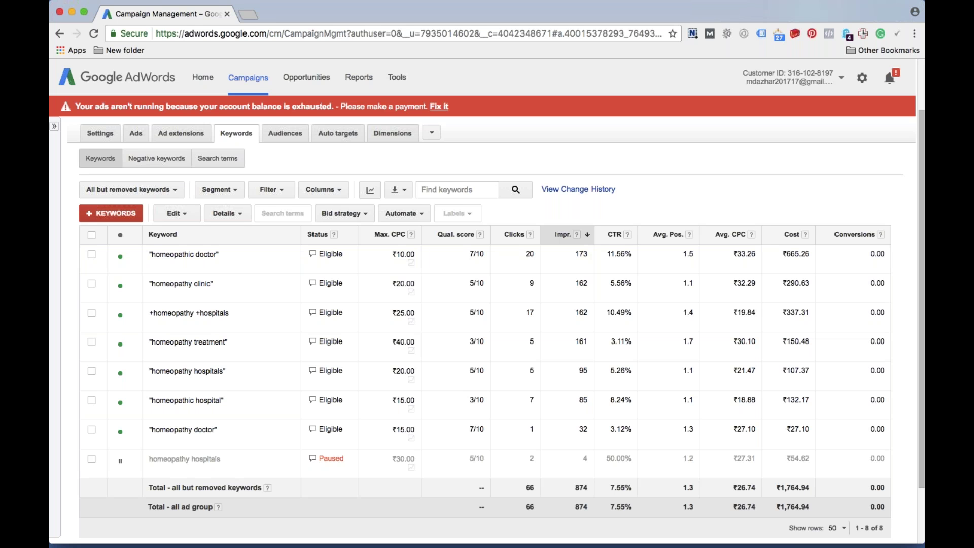
- Open the search terms report for only the "homeopathic doctor" keyword in Google AdWords and review the listed queries down to the total
{"action": "left_click", "coordinate": [92, 255]}
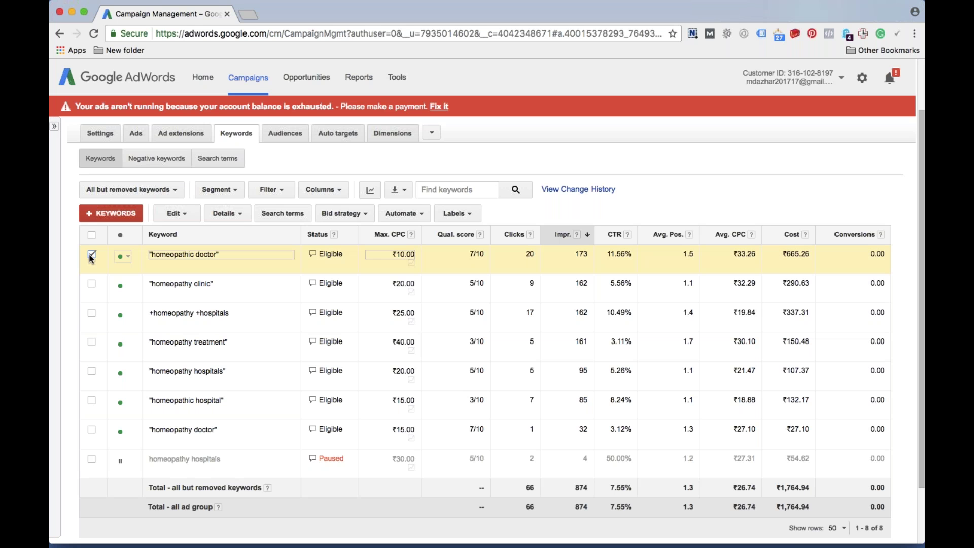
{"action": "left_click", "coordinate": [282, 214]}
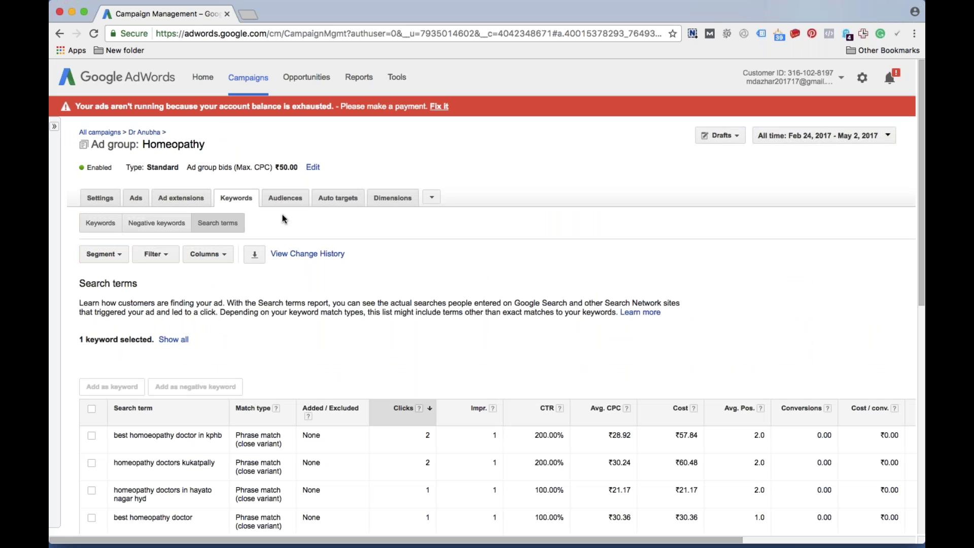
{"action": "scroll", "coordinate": [274, 233], "scroll_direction": "down", "scroll_amount": 1}
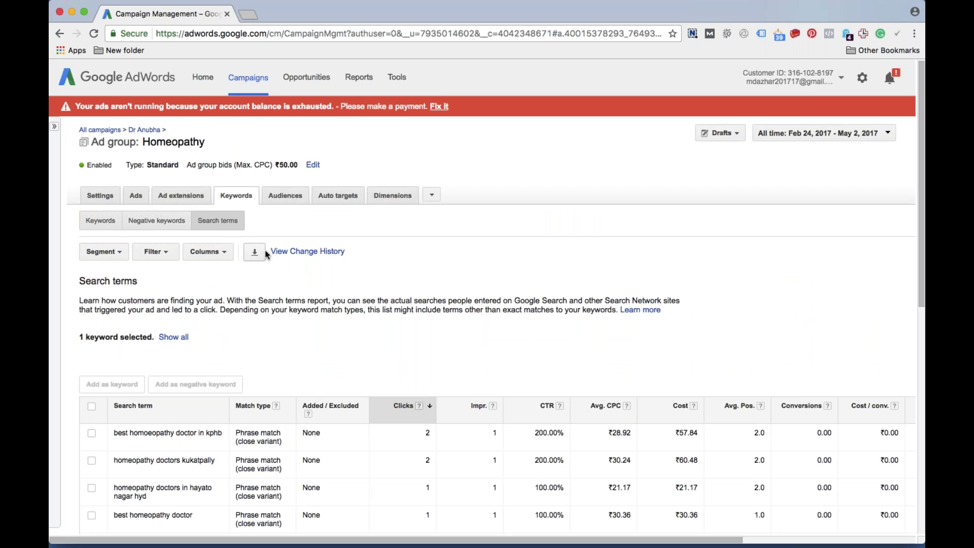
{"action": "scroll", "coordinate": [265, 250], "scroll_direction": "down", "scroll_amount": 3}
{"action": "scroll", "coordinate": [265, 252], "scroll_direction": "down", "scroll_amount": 2}
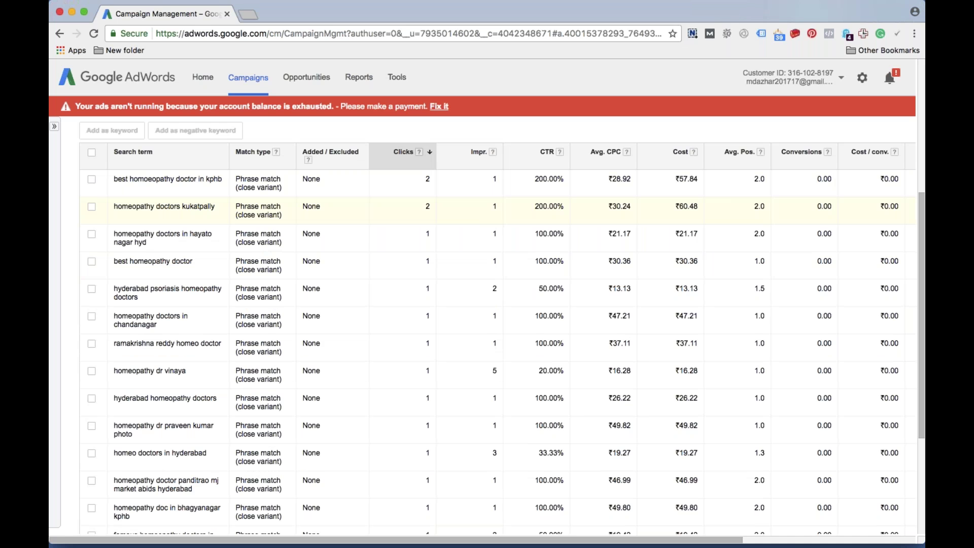
{"action": "scroll", "coordinate": [155, 253], "scroll_direction": "down", "scroll_amount": 1}
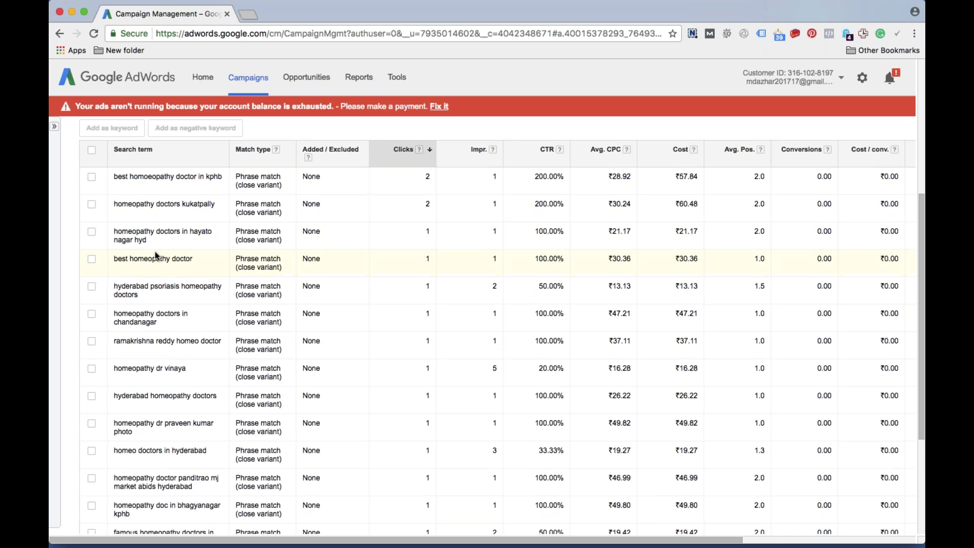
{"action": "scroll", "coordinate": [155, 252], "scroll_direction": "down", "scroll_amount": 1}
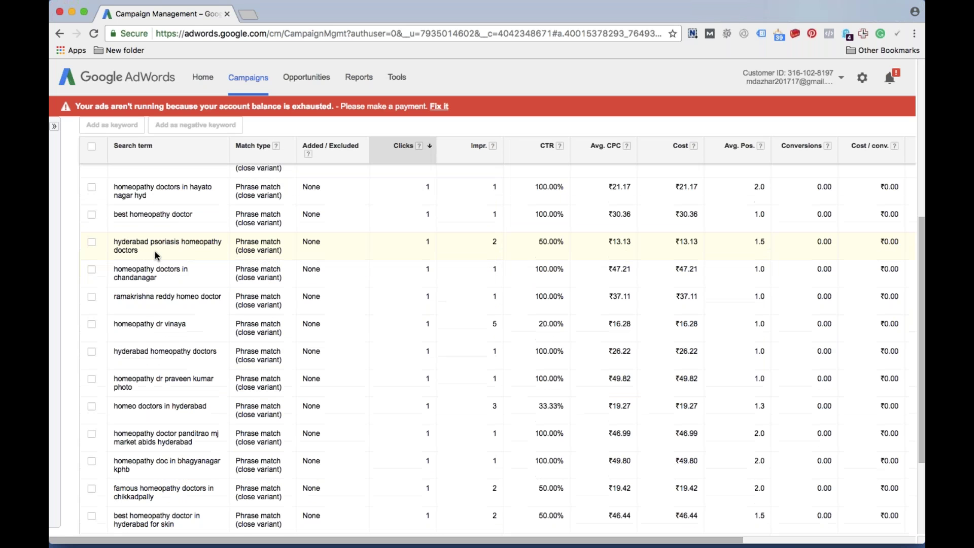
{"action": "scroll", "coordinate": [155, 251], "scroll_direction": "down", "scroll_amount": 2}
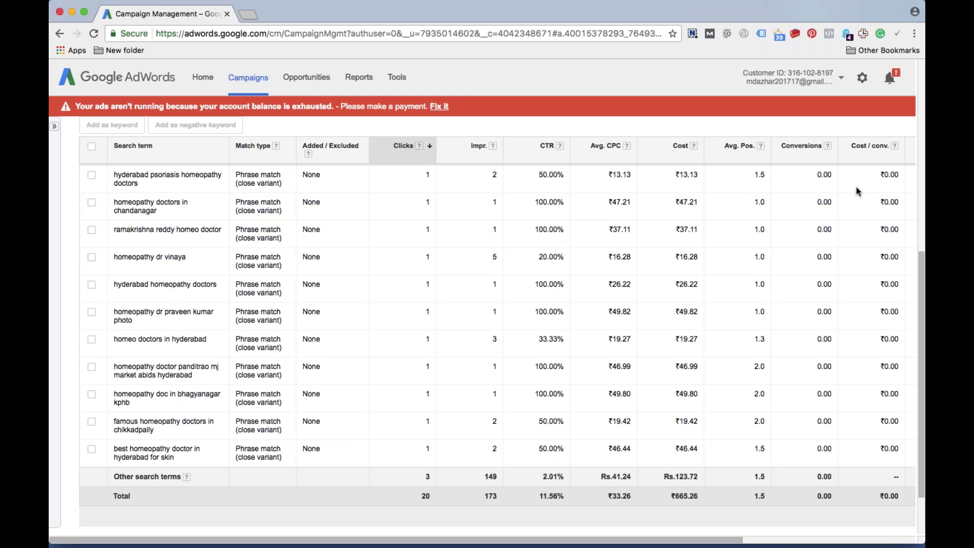
- Circle two search terms containing individual doctors' names, highlight part of the name in a third, and clear the drawn marks
{"action": "mouse_move", "coordinate": [117, 245]}
{"action": "left_mouse_down"}
{"action": "mouse_move", "coordinate": [110, 259]}
{"action": "mouse_move", "coordinate": [158, 275]}
{"action": "mouse_move", "coordinate": [206, 260]}
{"action": "mouse_move", "coordinate": [161, 239]}
{"action": "mouse_move", "coordinate": [113, 250]}
{"action": "left_mouse_up"}
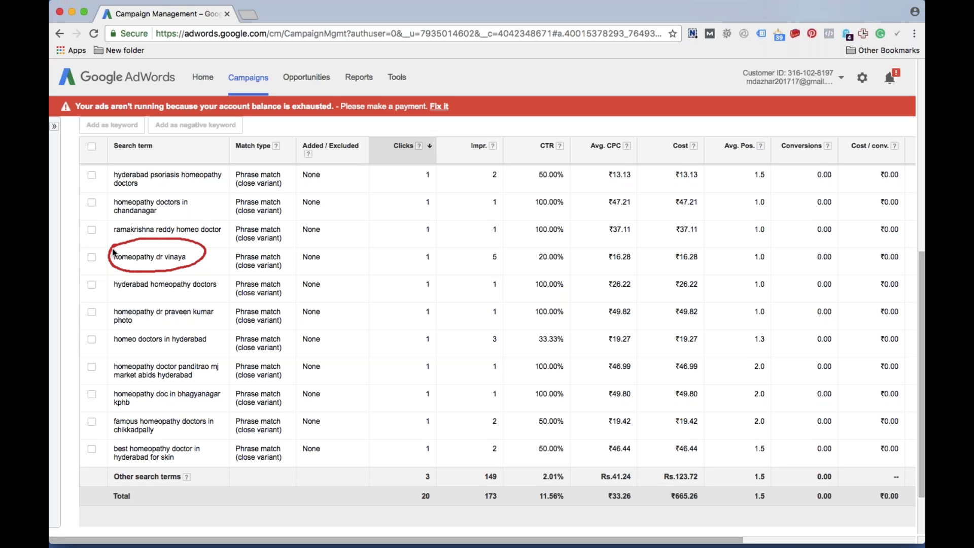
{"action": "mouse_move", "coordinate": [163, 300]}
{"action": "left_mouse_down"}
{"action": "mouse_move", "coordinate": [113, 314]}
{"action": "mouse_move", "coordinate": [145, 330]}
{"action": "mouse_move", "coordinate": [229, 308]}
{"action": "mouse_move", "coordinate": [149, 301]}
{"action": "left_mouse_up"}
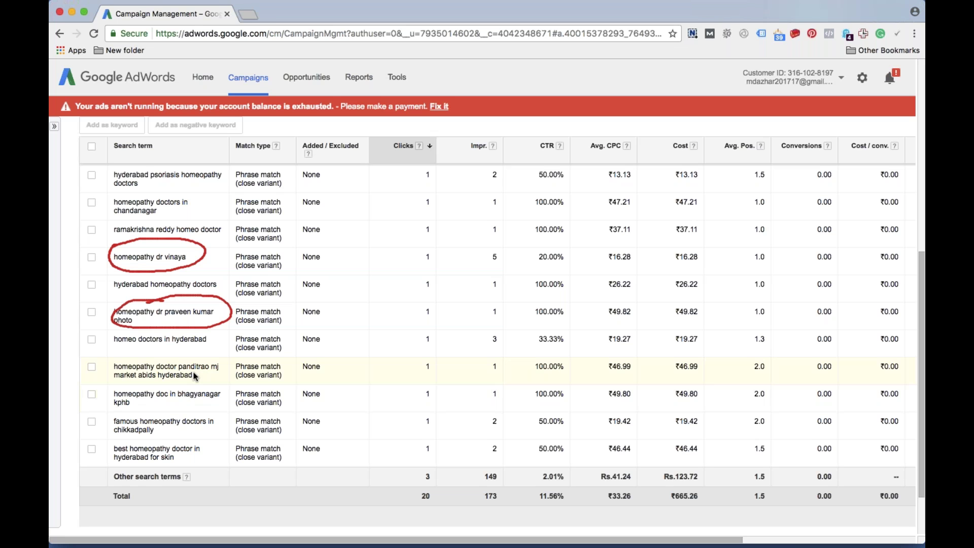
{"action": "left_click_drag", "start_coordinate": [195, 366], "coordinate": [178, 366]}
{"action": "scroll", "coordinate": [206, 396], "scroll_direction": "up", "scroll_amount": 1}
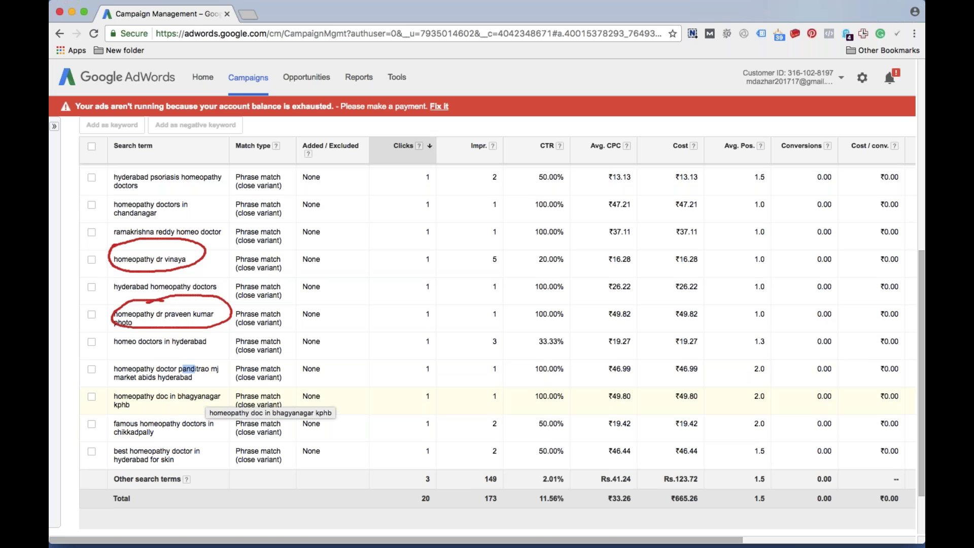
{"action": "scroll", "coordinate": [206, 396], "scroll_direction": "up", "scroll_amount": 5}
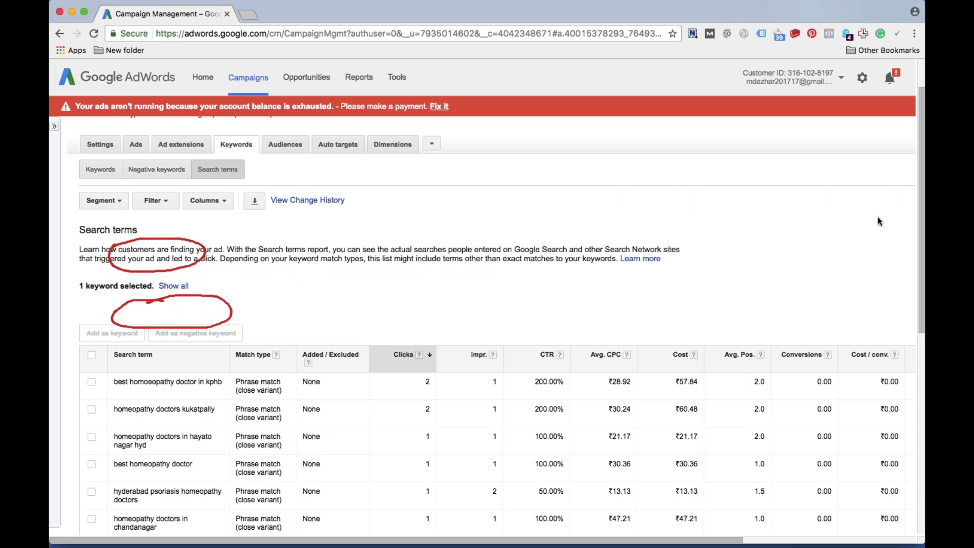
{"action": "key", "text": "Escape"}
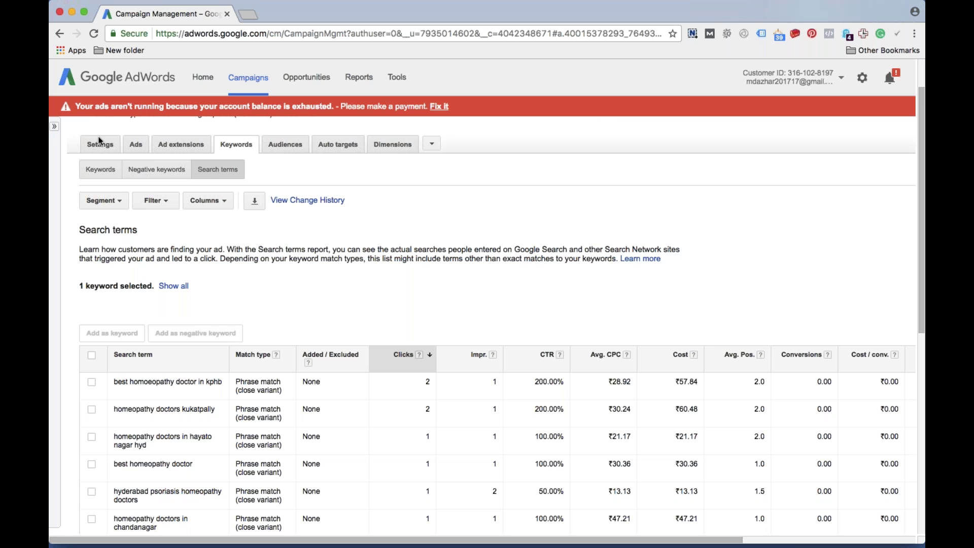
- Expand the collapsed campaign navigation beside the search terms report
{"action": "left_click", "coordinate": [53, 126]}
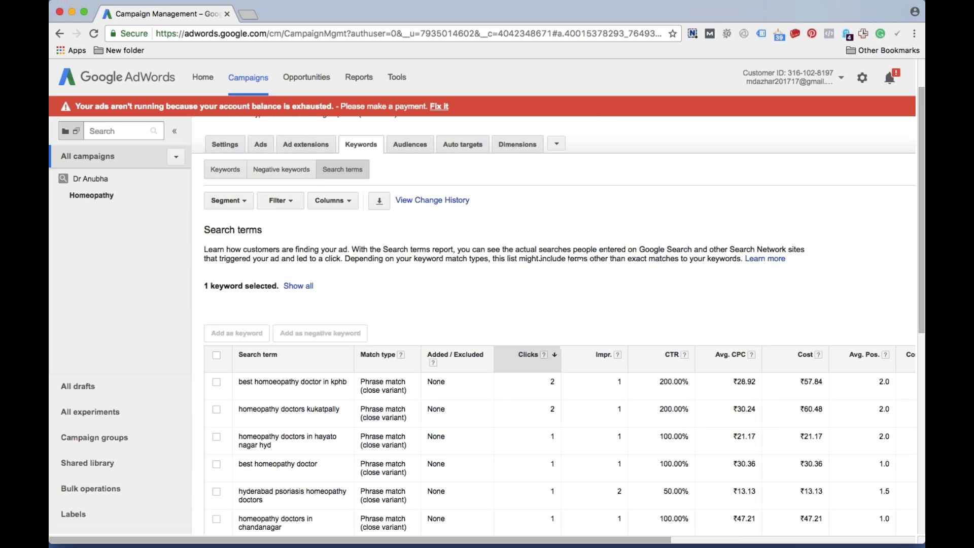